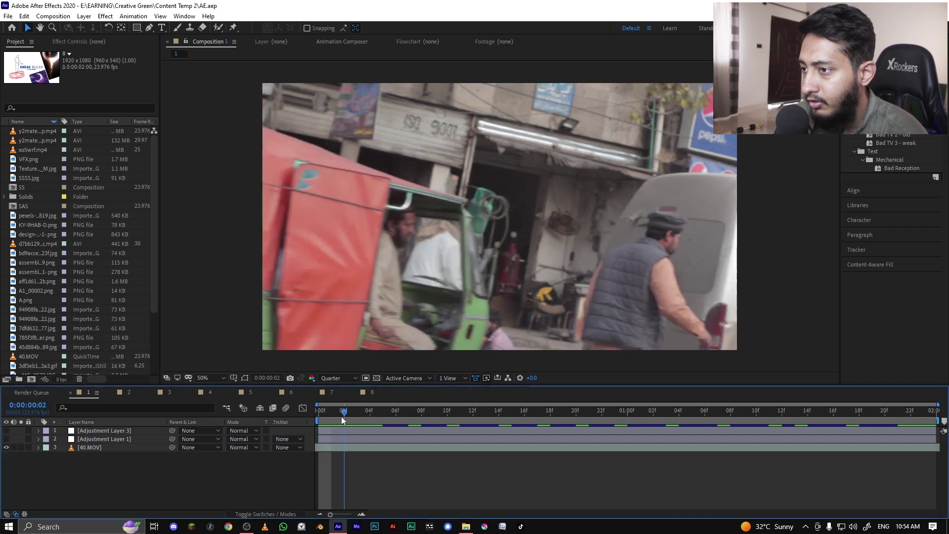
# Preview the raw 40.MOV footage in composition 1 and play it again with Adjustment Layer 1 visible.
pyautogui.press('space')
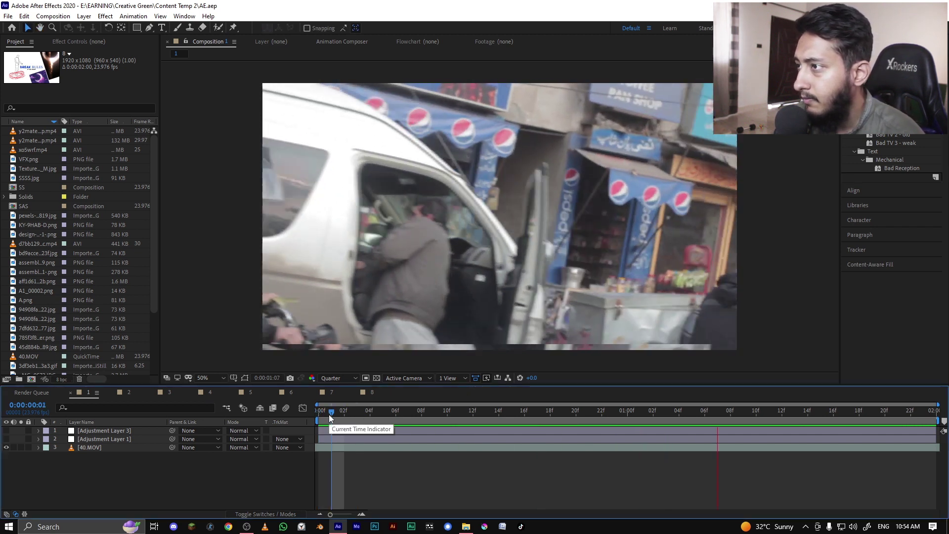
pyautogui.press('space')
pyautogui.press('Home')
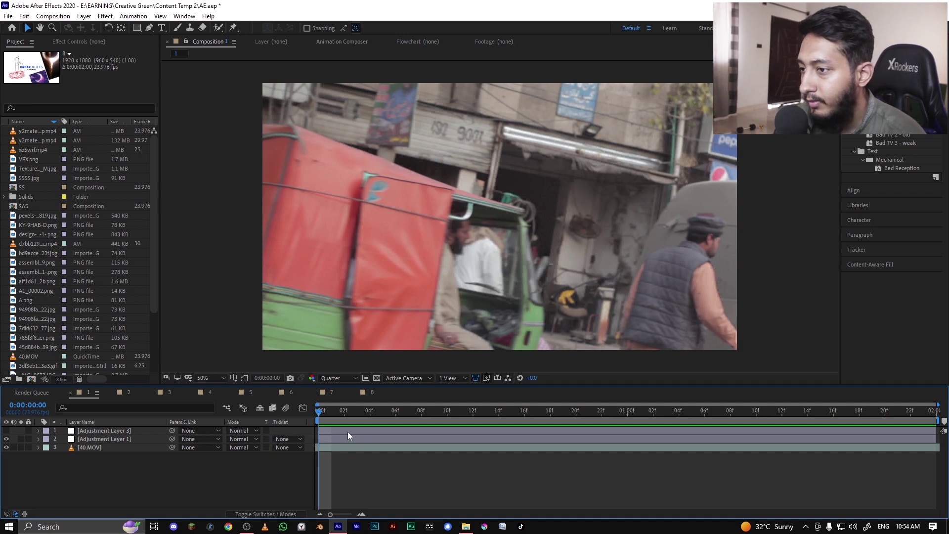
pyautogui.click(344, 411)
pyautogui.press('space')
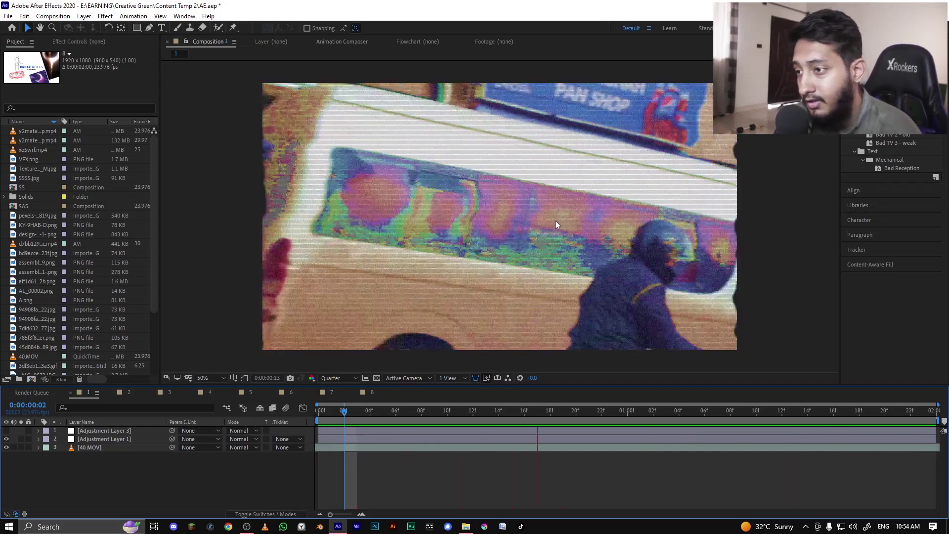
pyautogui.press('space')
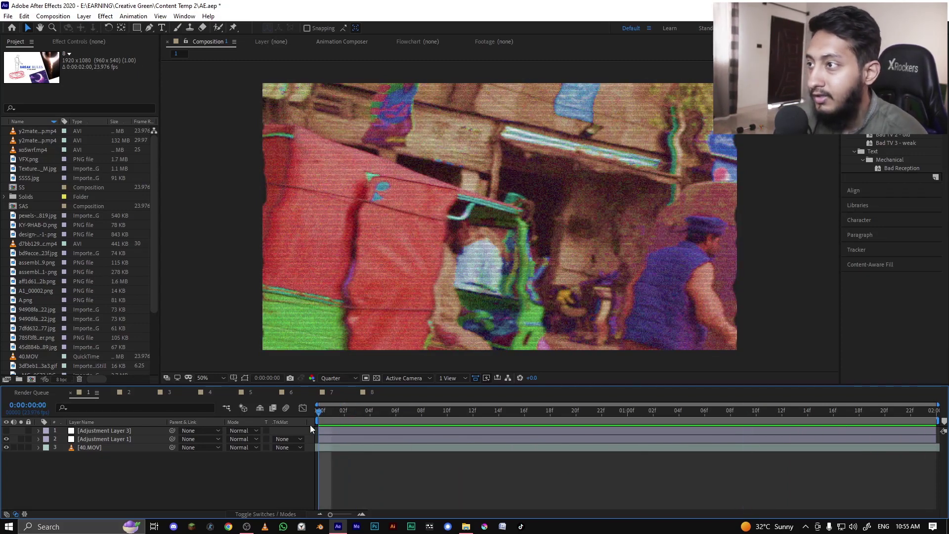
# Hide Adjustment Layer 1, show Adjustment Layer 3, and preview composition 1 with that look.
pyautogui.click(6, 439)
pyautogui.click(6, 430)
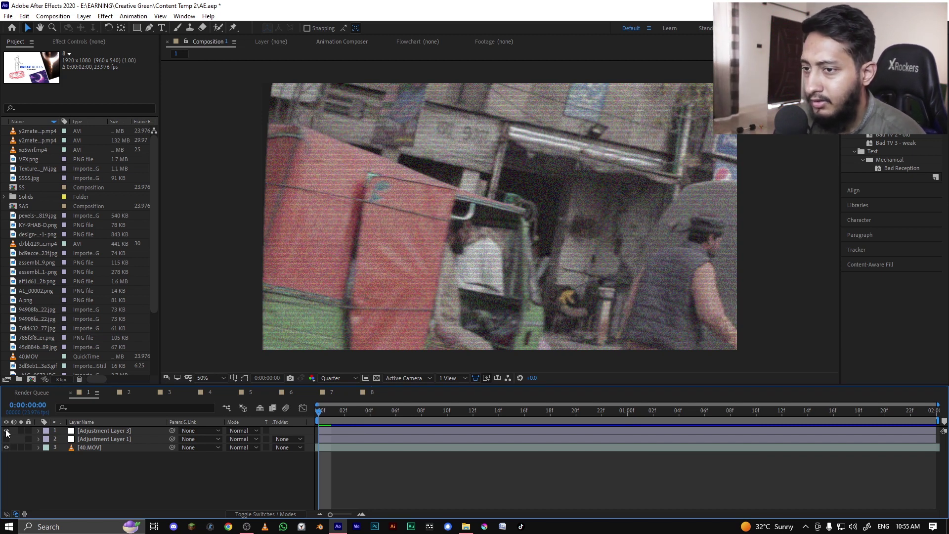
pyautogui.press('space')
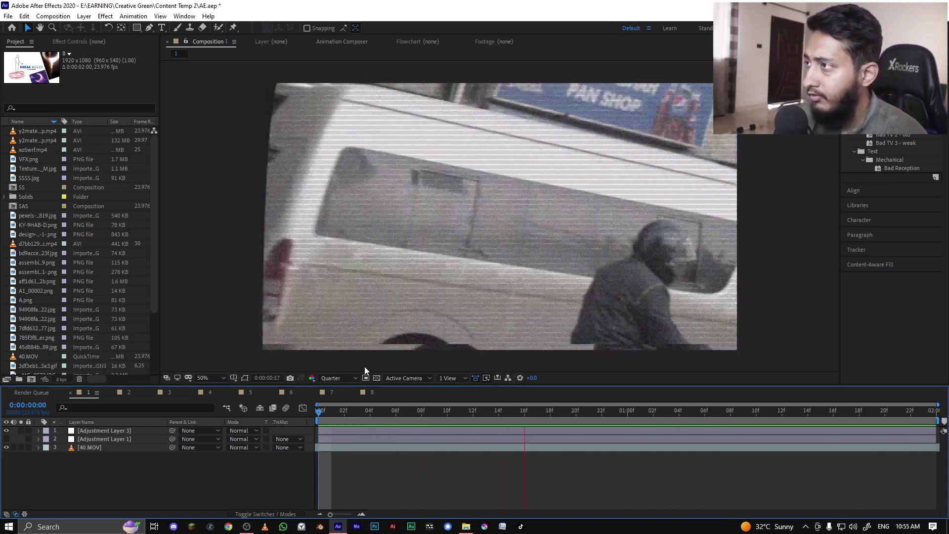
pyautogui.press('space')
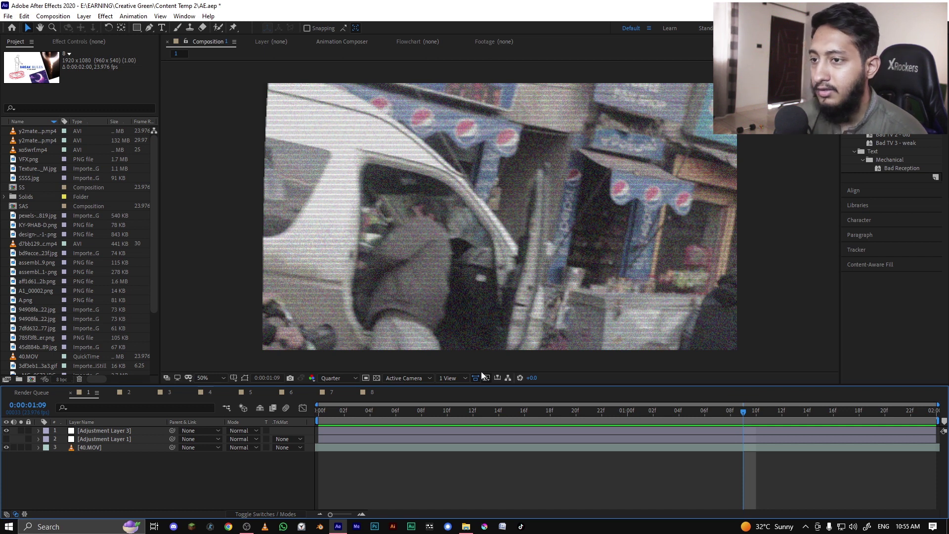
# Open composition 2 and change the dialog box text to "Will You Join New JAVA+ Workshop?".
pyautogui.click(129, 392)
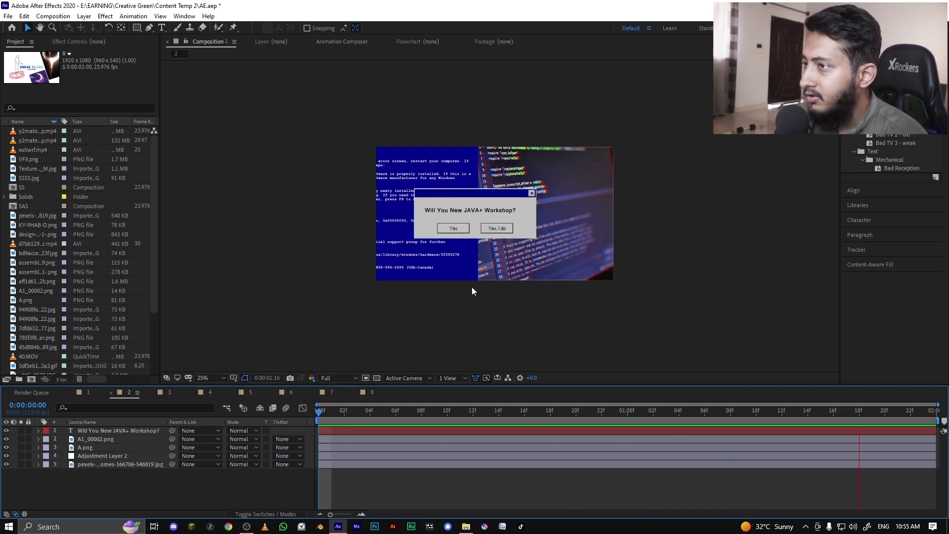
pyautogui.press('.')
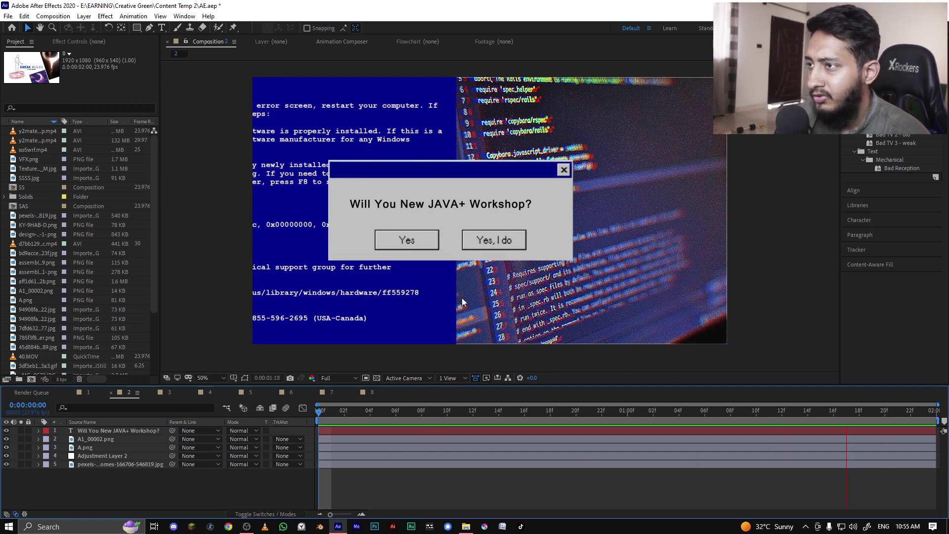
pyautogui.click(356, 417)
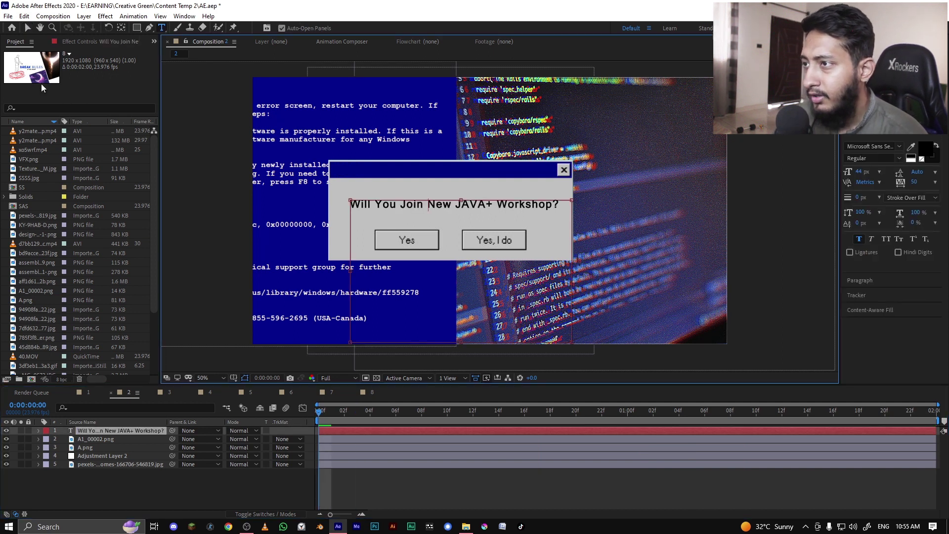
pyautogui.click(28, 27)
# Examine composition 2's A.png layer, Adjustment Layer 2's effect settings and the background code photo layer.
pyautogui.click(445, 248)
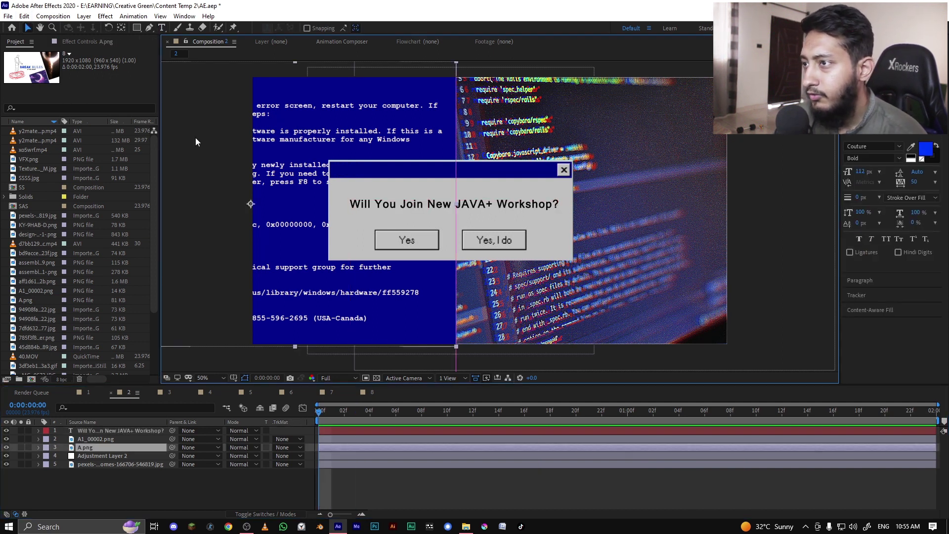
pyautogui.scroll(-2, 490, 212)
pyautogui.click(793, 182)
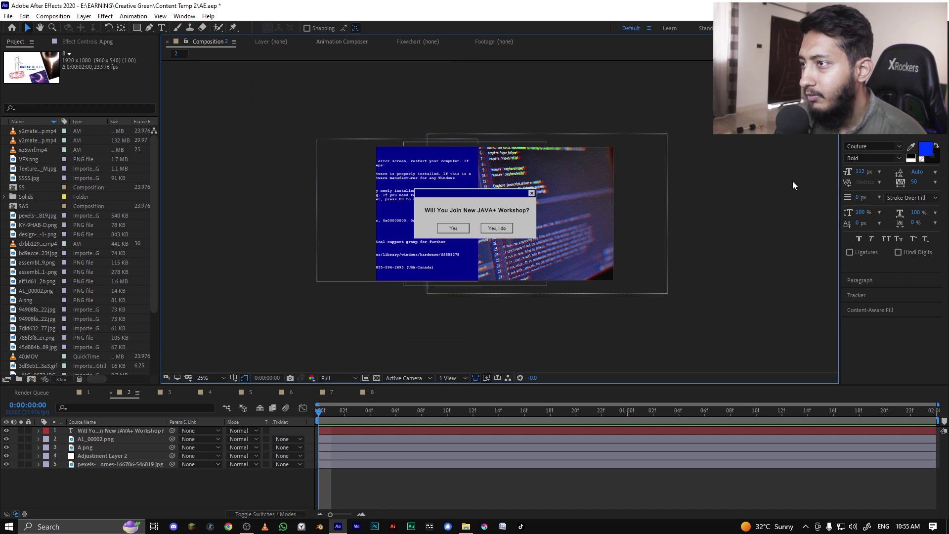
pyautogui.press('.')
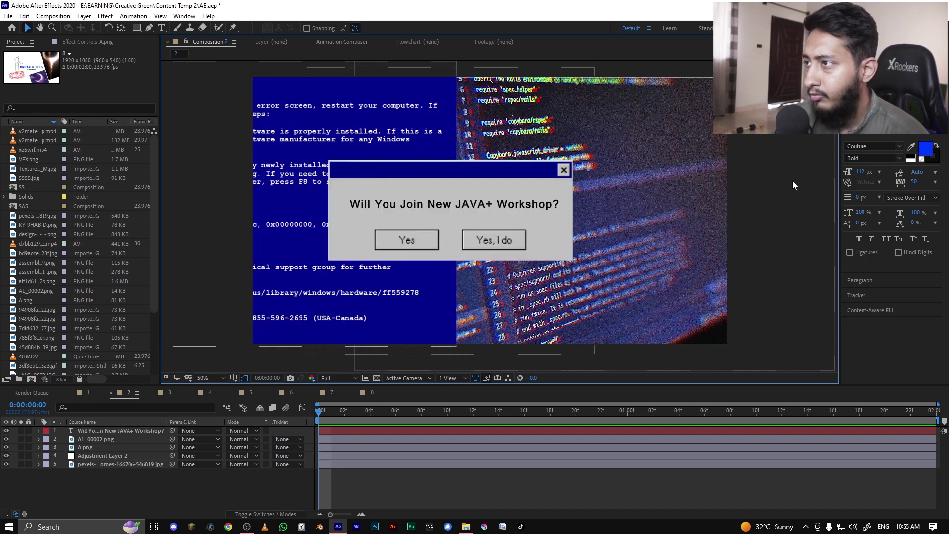
pyautogui.click(662, 155)
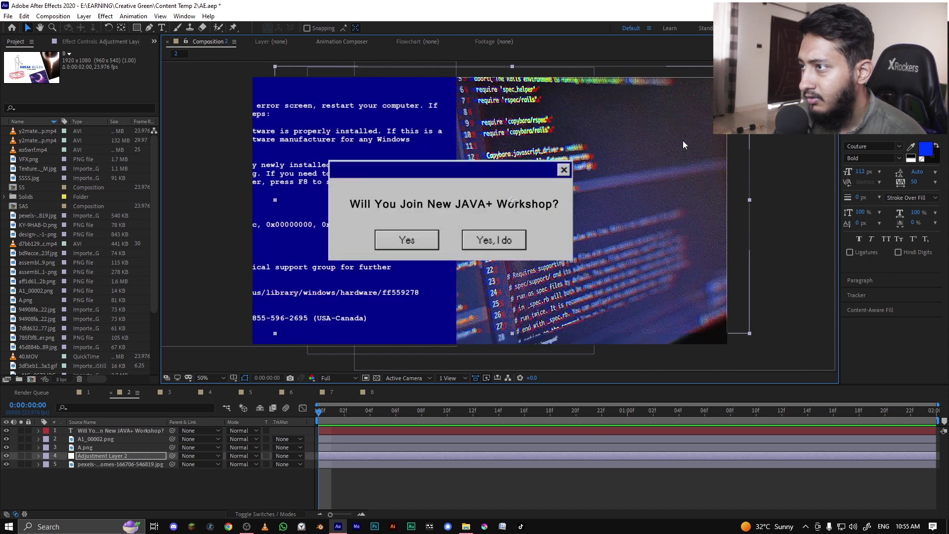
pyautogui.click(119, 42)
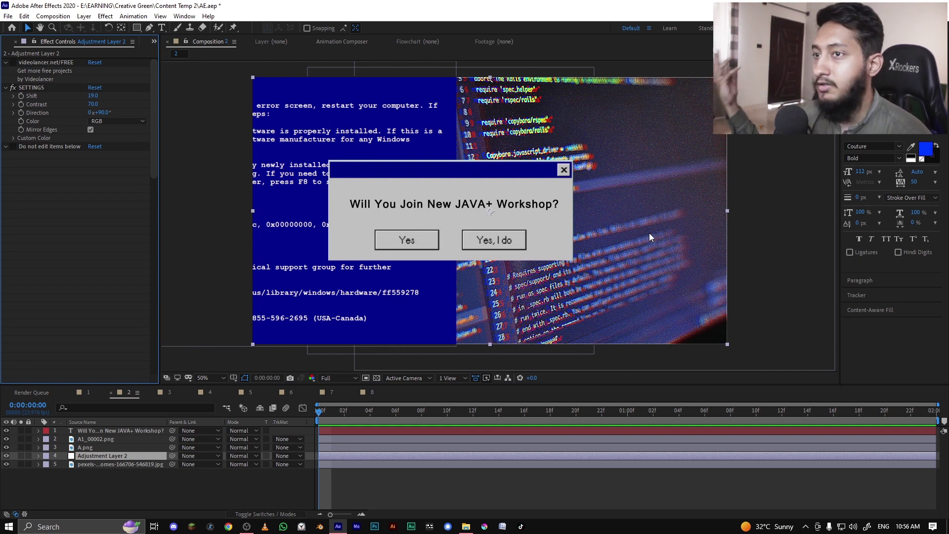
pyautogui.click(758, 268)
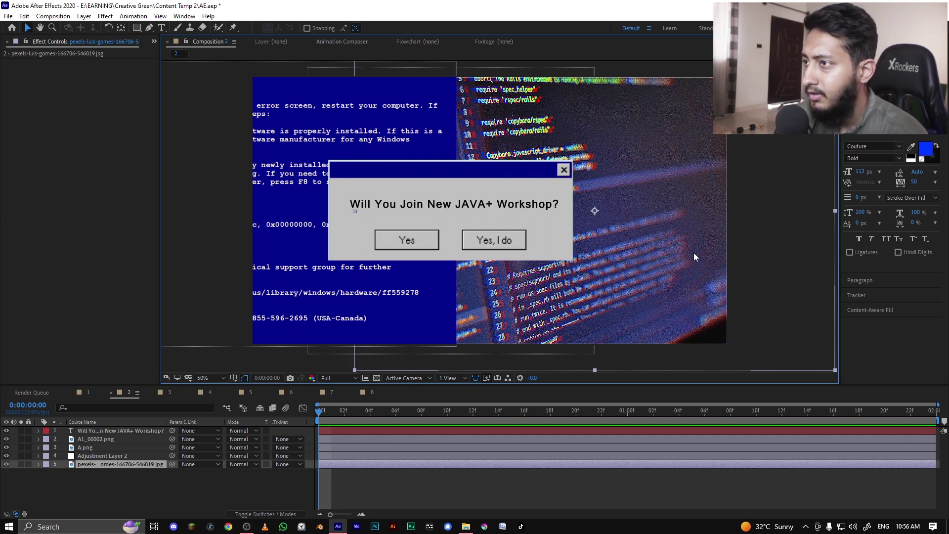
# Open composition 3 and preview the xo5wrf.mp4 jet footage without its colour effects.
pyautogui.click(172, 393)
pyautogui.press('space')
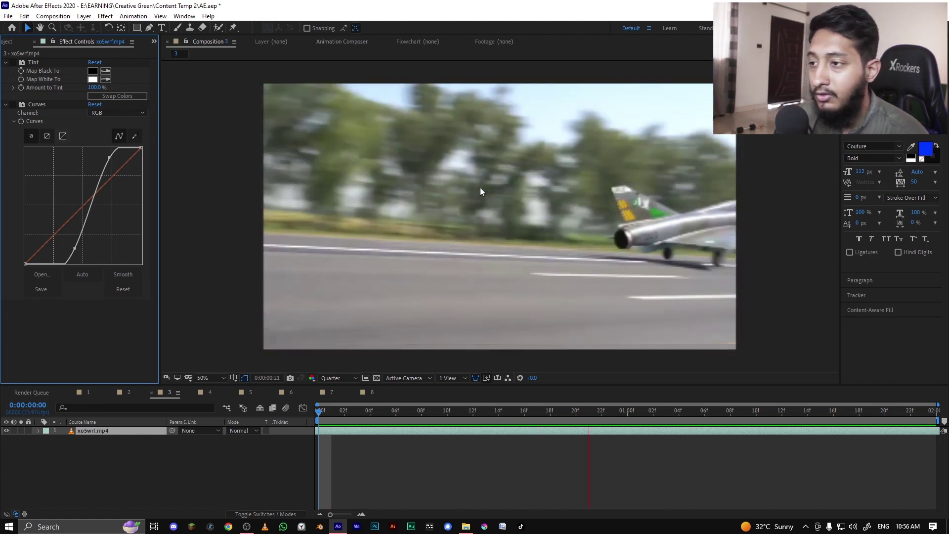
pyautogui.click(367, 406)
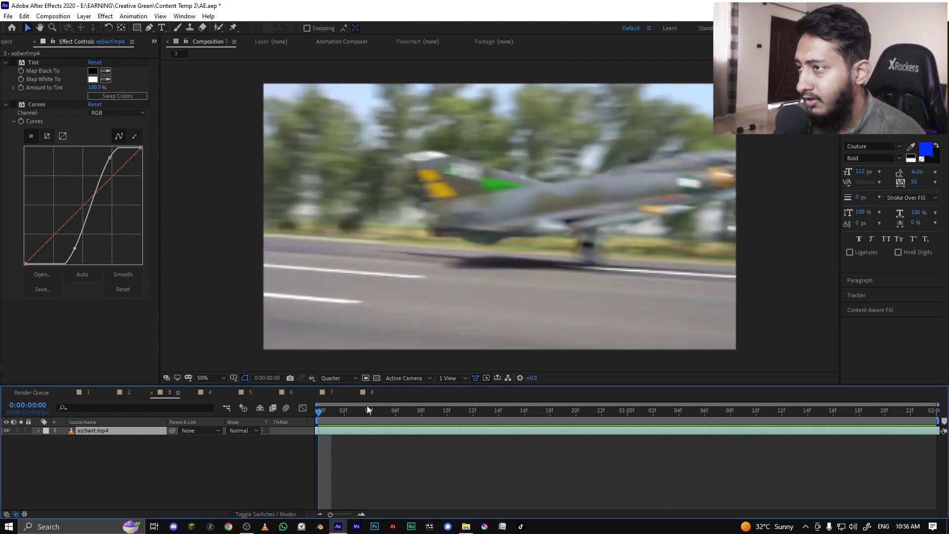
# Enable the Curves and Tint effects on the xo5wrf.mp4 clip, previewing the footage after each one.
pyautogui.click(17, 106)
pyautogui.press('space')
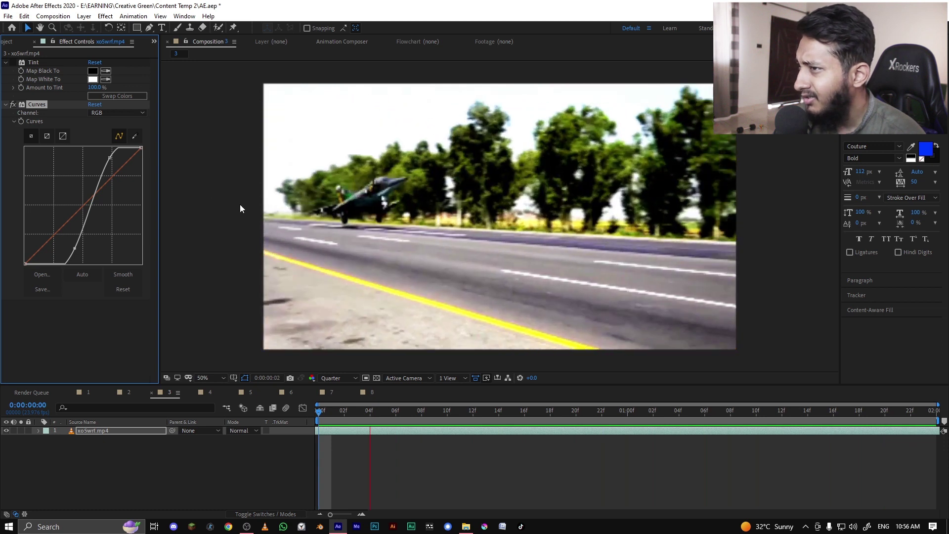
pyautogui.press('space')
pyautogui.click(12, 62)
pyautogui.press('space')
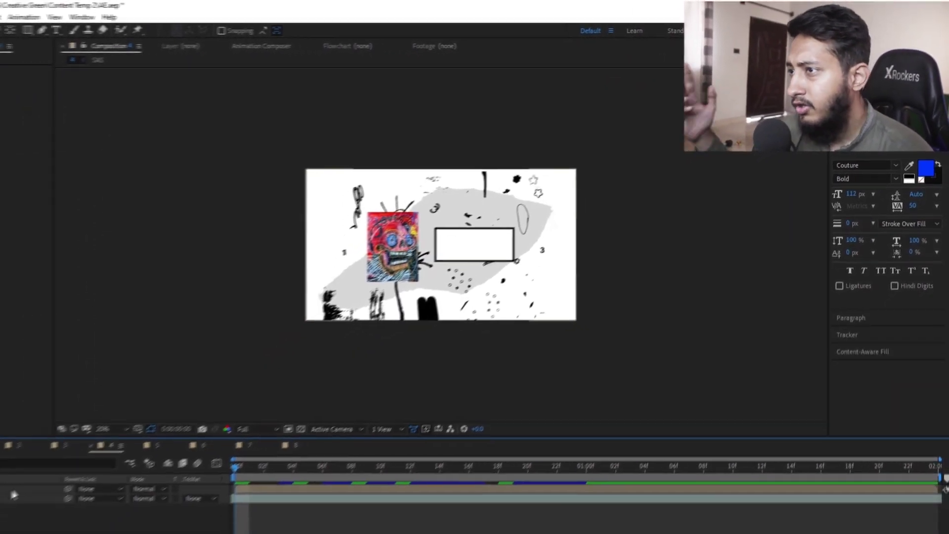
# Review the EXP 1 collage animation in composition 4, scrubbing its timeline to 0:00:01:11.
pyautogui.press('.')
pyautogui.press('.')
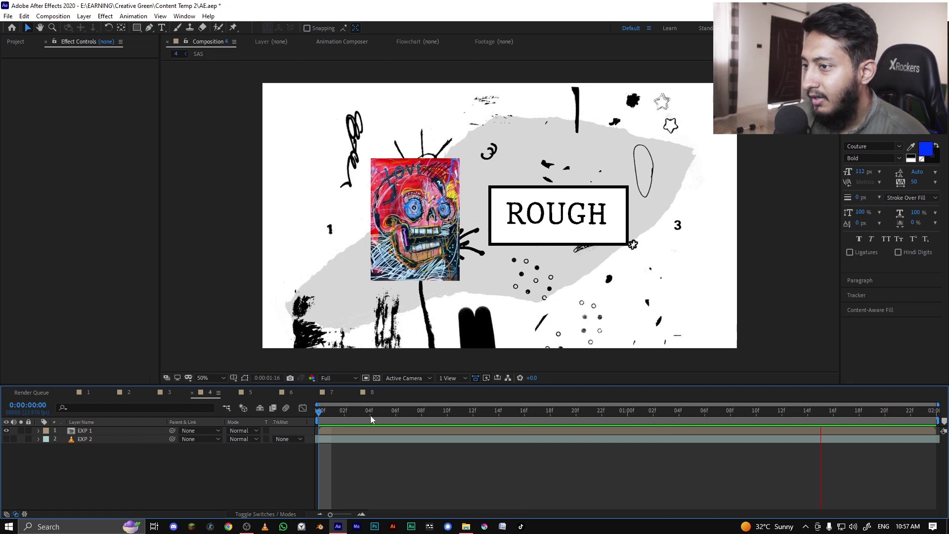
pyautogui.moveTo(372, 419); pyautogui.dragTo(761, 423)
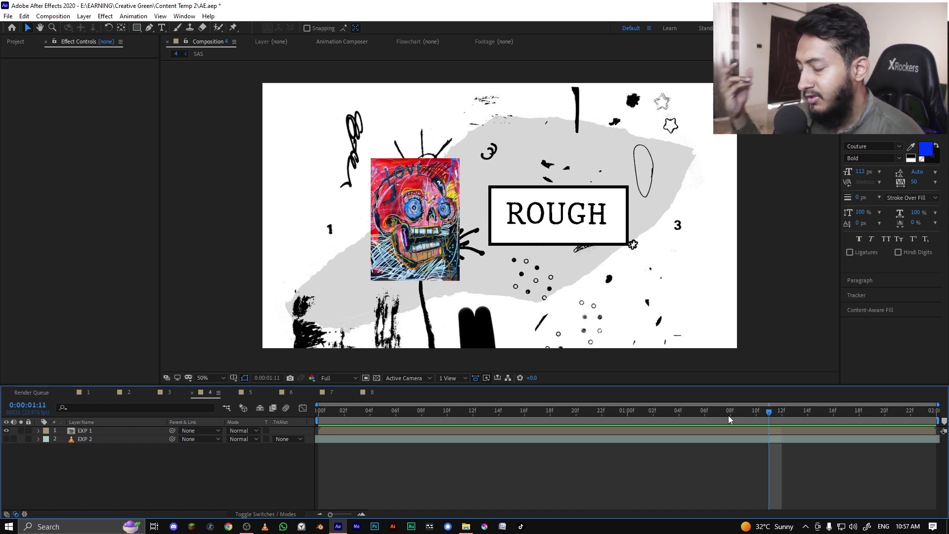
# Hide the EXP 1 layer in composition 4 and preview the hand-drawn EXP 2 clip from the start.
pyautogui.click(6, 431)
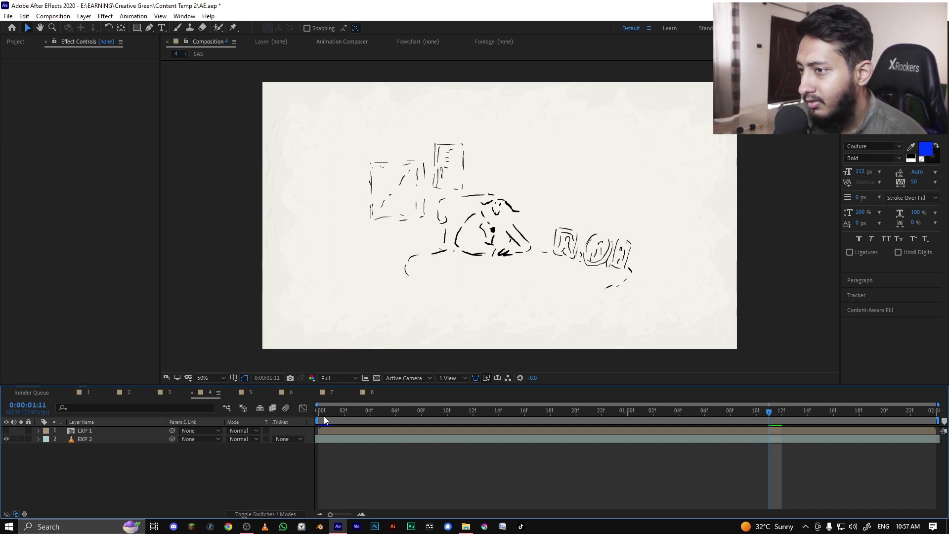
pyautogui.click(324, 416)
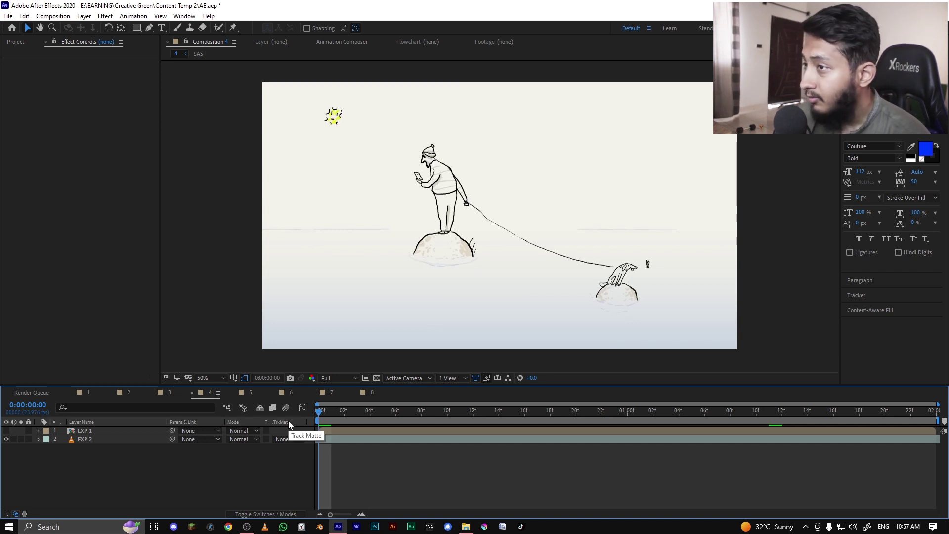
pyautogui.press('space')
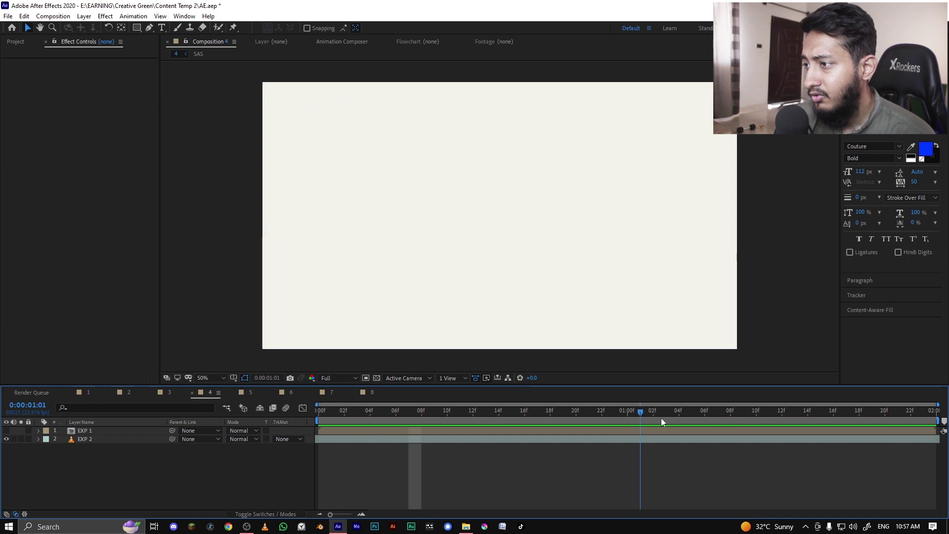
# Open composition 5 and examine the pixel-art examples in its EXP 1 and cover image layers.
pyautogui.click(249, 392)
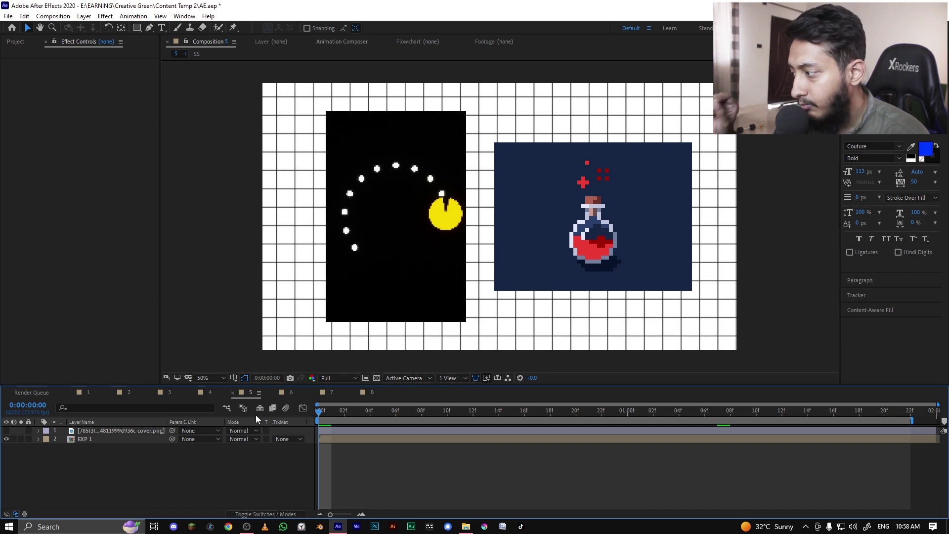
pyautogui.press('space')
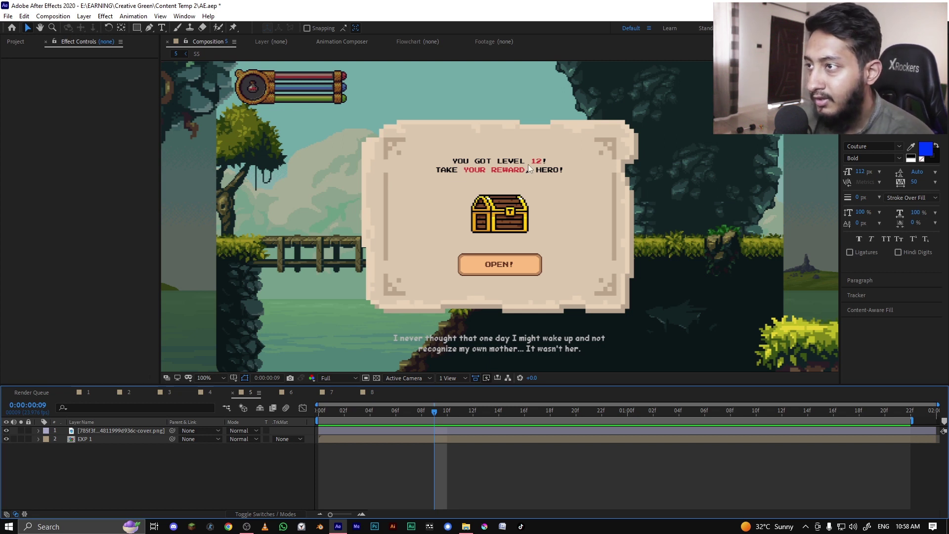
pyautogui.press('.')
pyautogui.press(',')
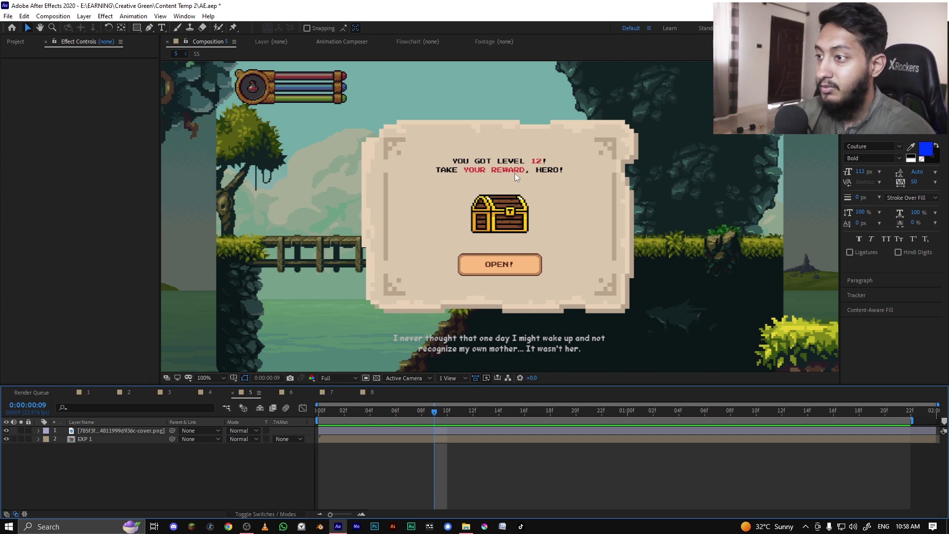
pyautogui.press(',')
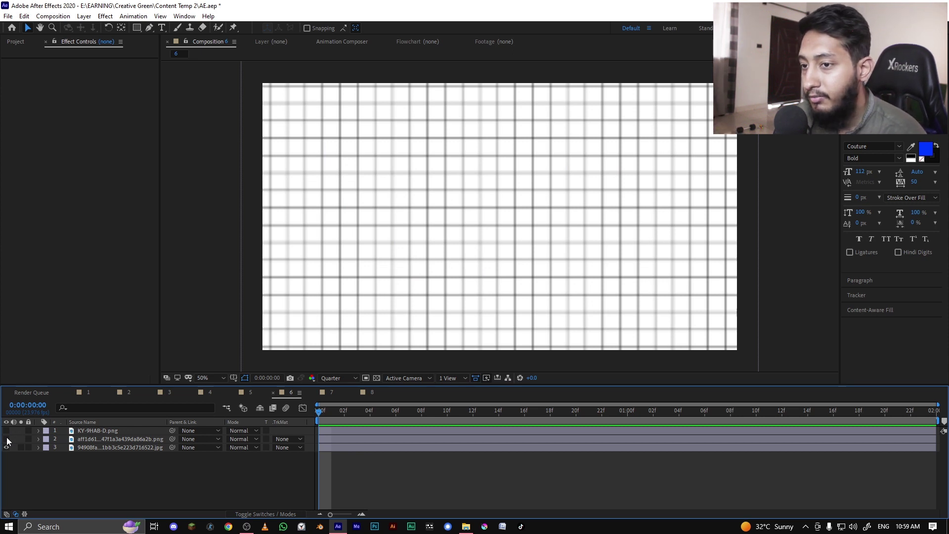
# Show the clock image layer and the KY-9HAB-D.png layer in composition 6.
pyautogui.click(6, 439)
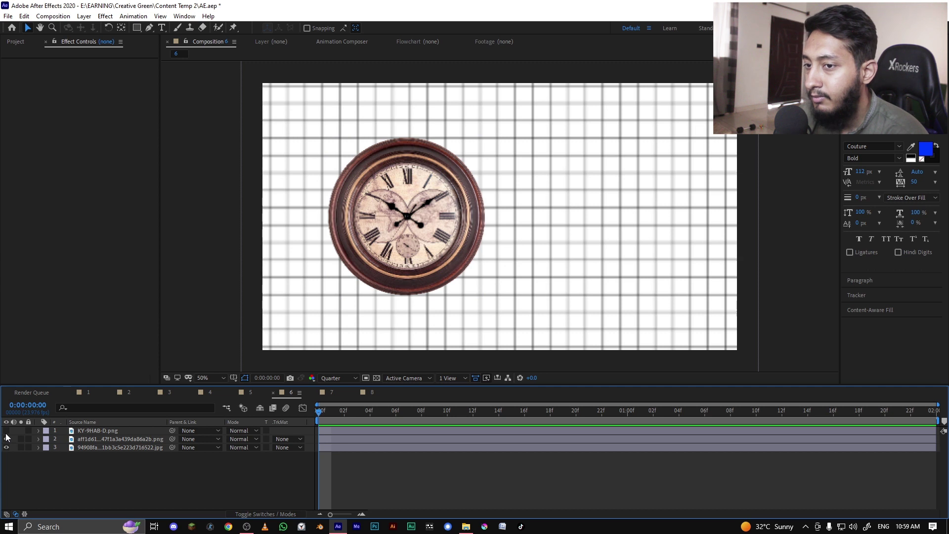
pyautogui.click(6, 432)
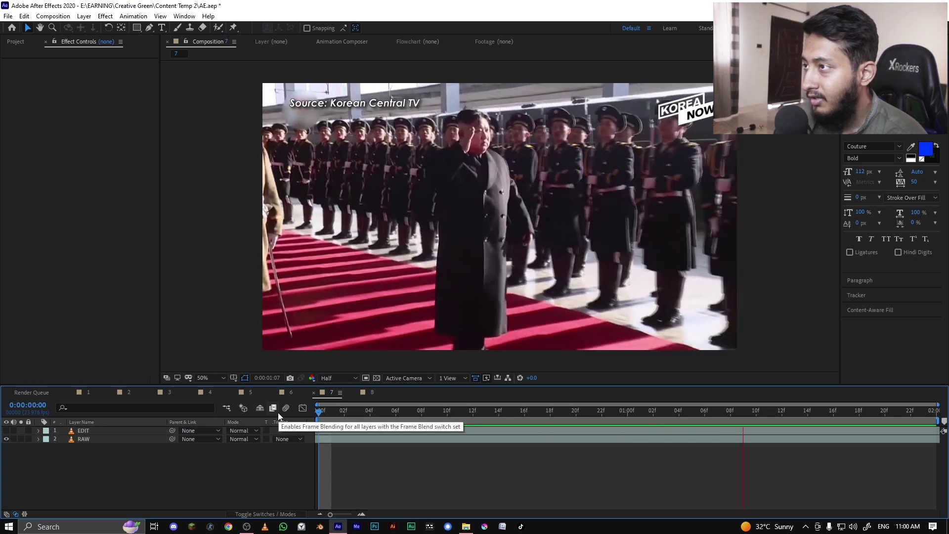
# Show the EDIT layer in composition 7, display its effect settings, and preview it from the start.
pyautogui.click(344, 418)
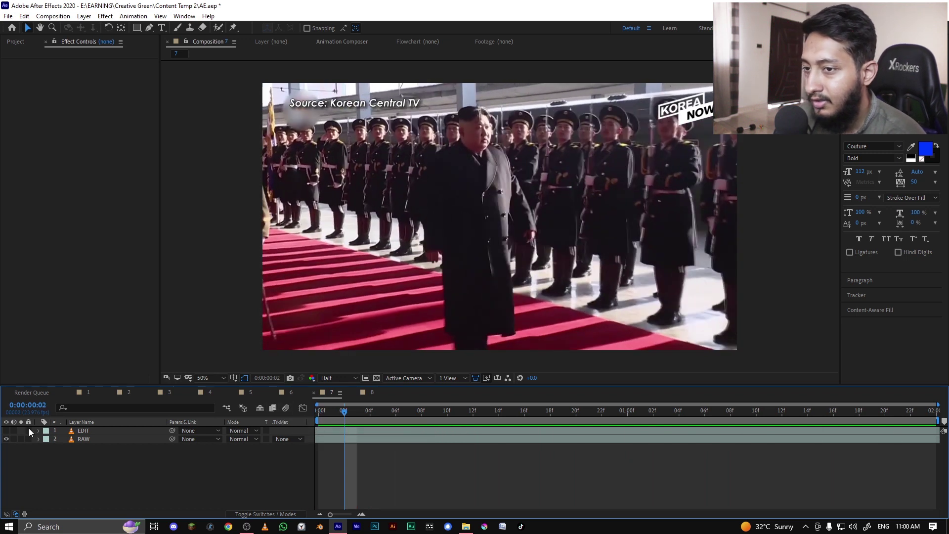
pyautogui.click(6, 430)
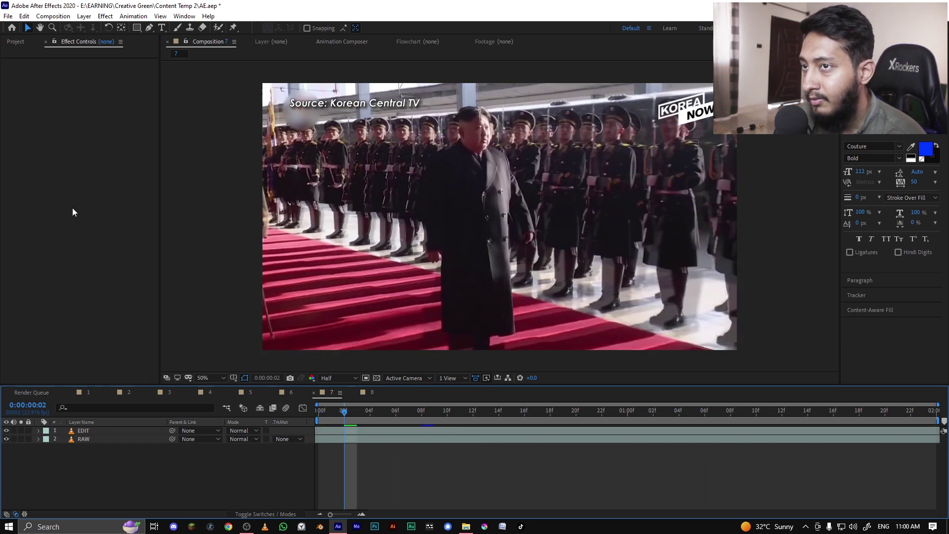
pyautogui.click(119, 431)
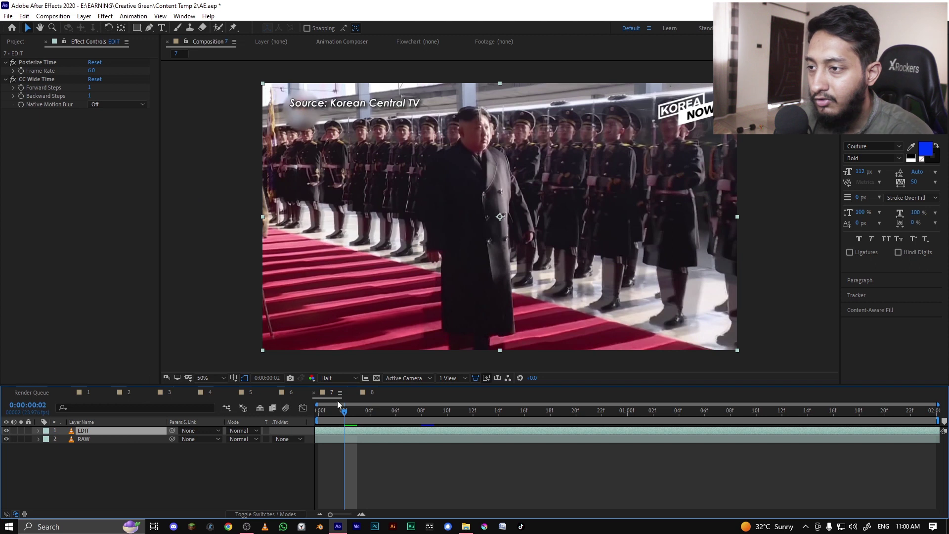
pyautogui.moveTo(338, 416); pyautogui.dragTo(314, 407)
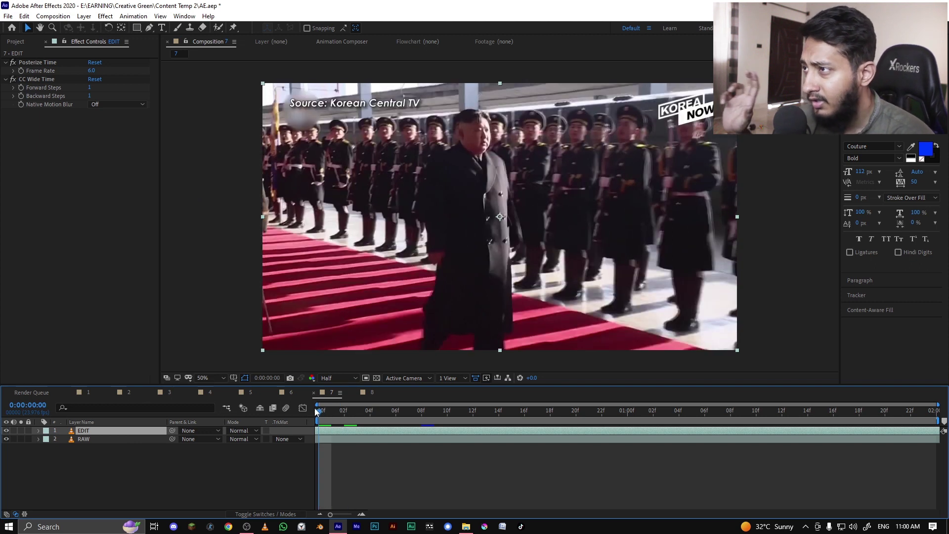
pyautogui.press('space')
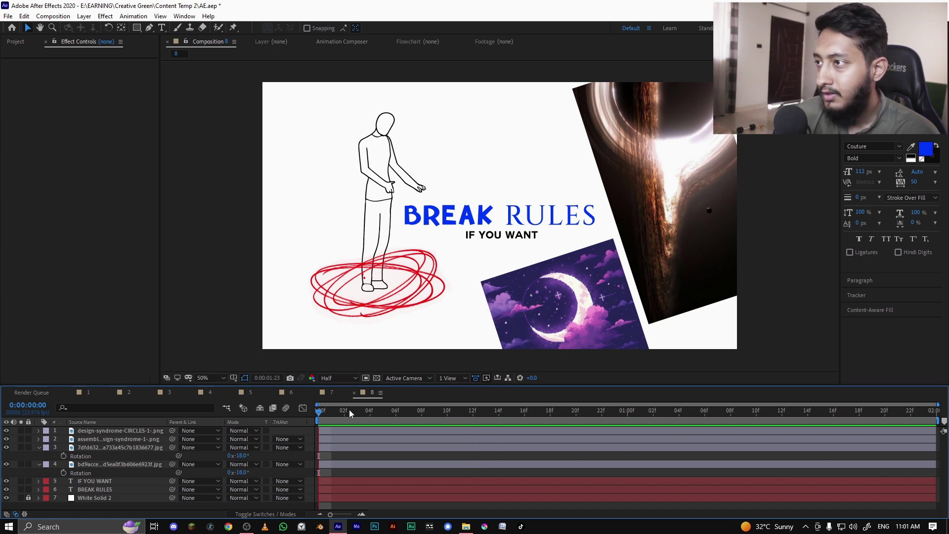
# Move the playhead in composition 8 to 0:00:00:05 to review the BREAK RULES layout.
pyautogui.click(377, 414)
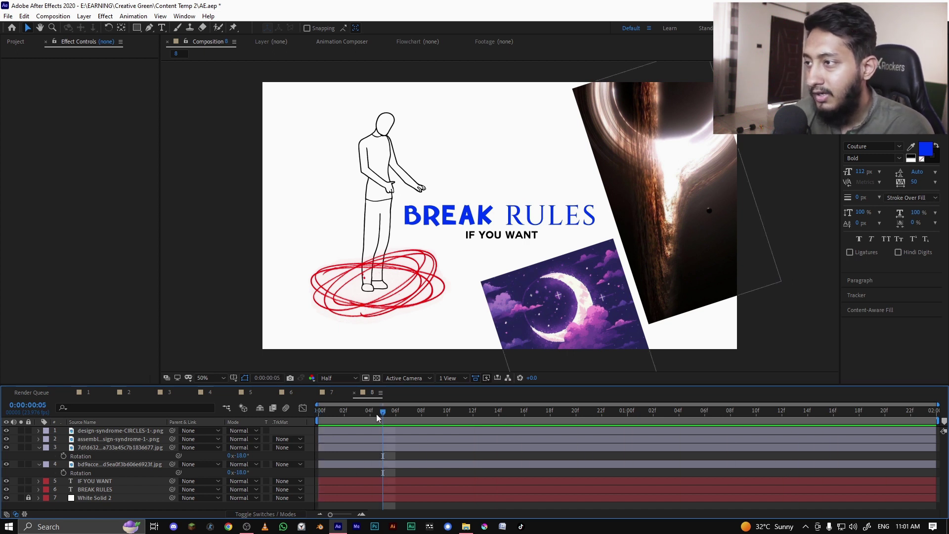